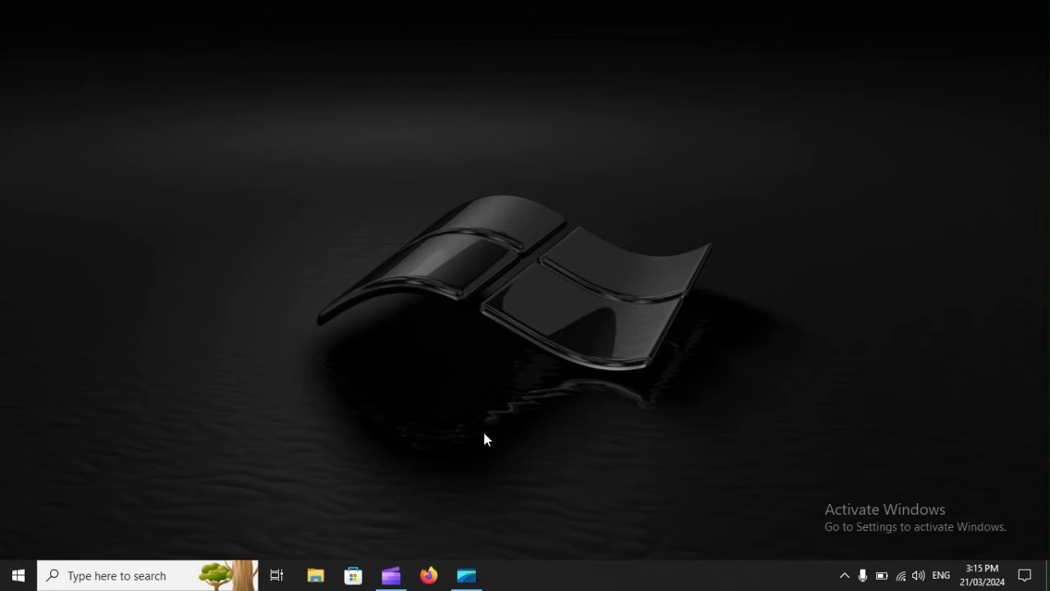
Step: Search for 'regedit' in the taskbar search box to find Registry Editor
left_click(127, 572)
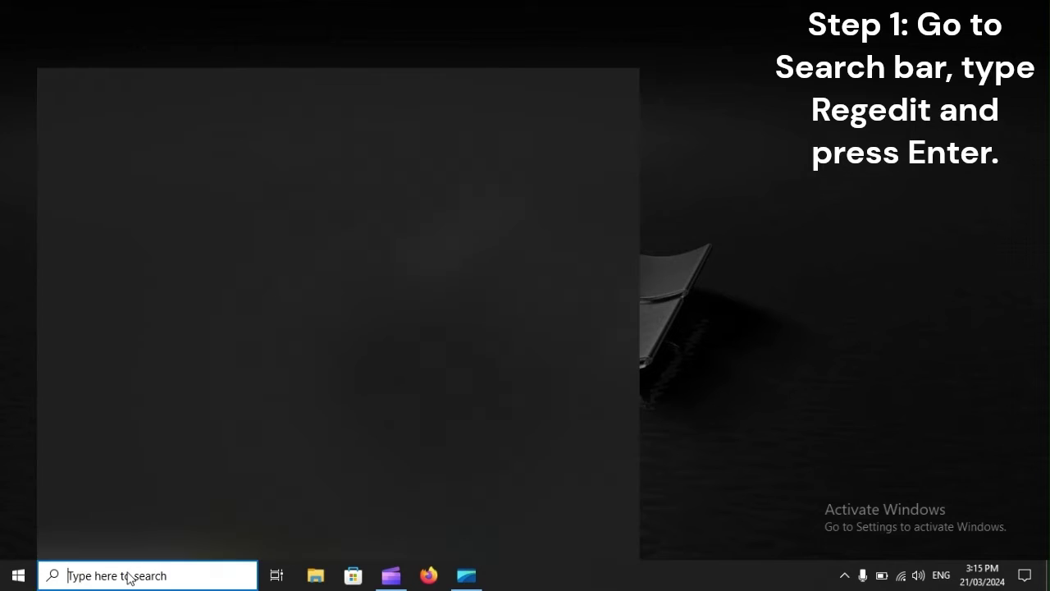
type("re")
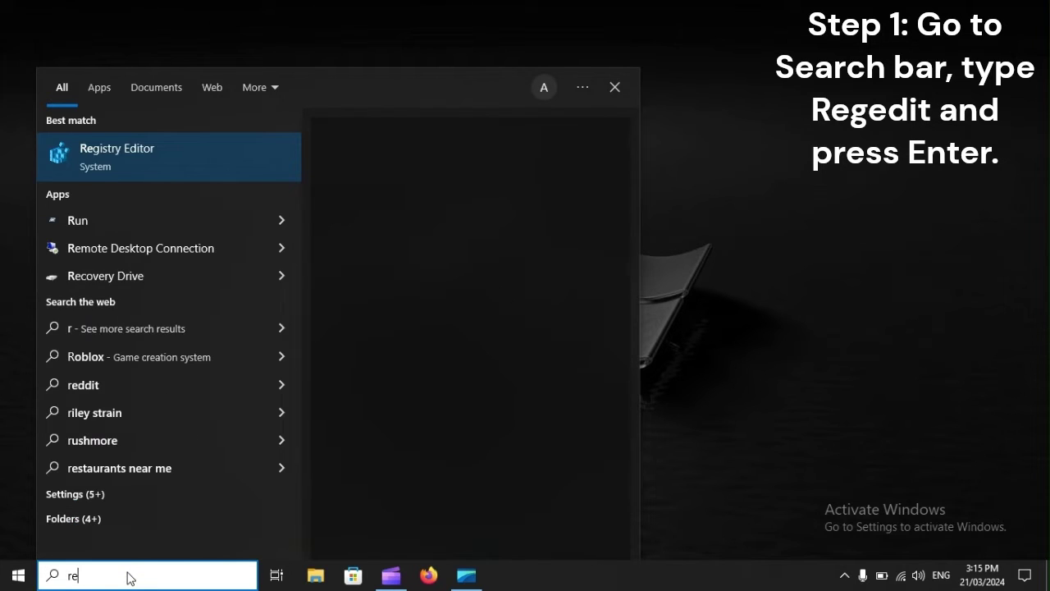
type("gedit")
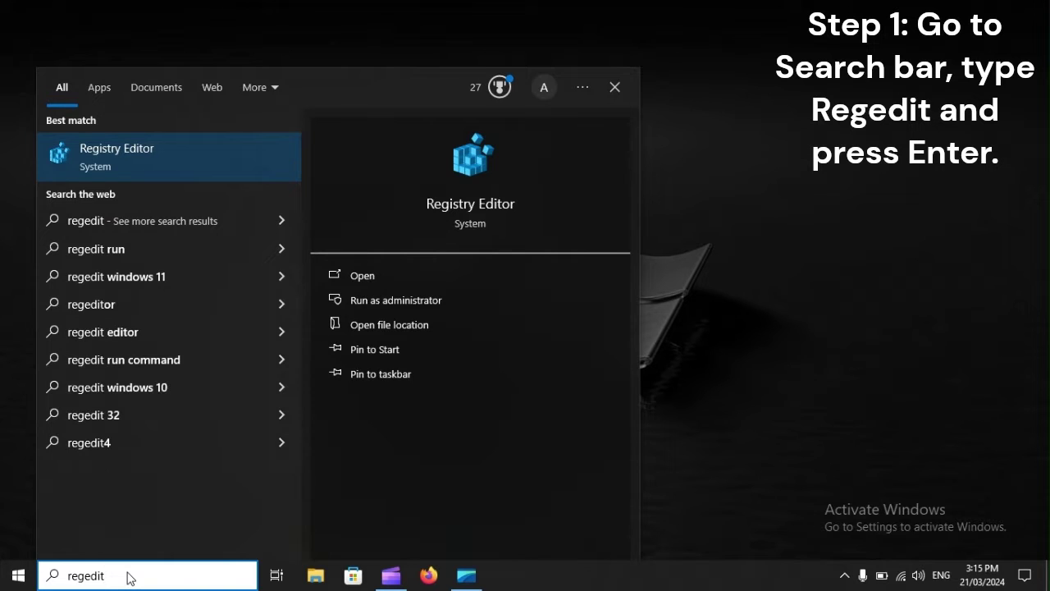
Step: Launch Registry Editor and start a File > Export backup, then cancel without exporting
key("Return")
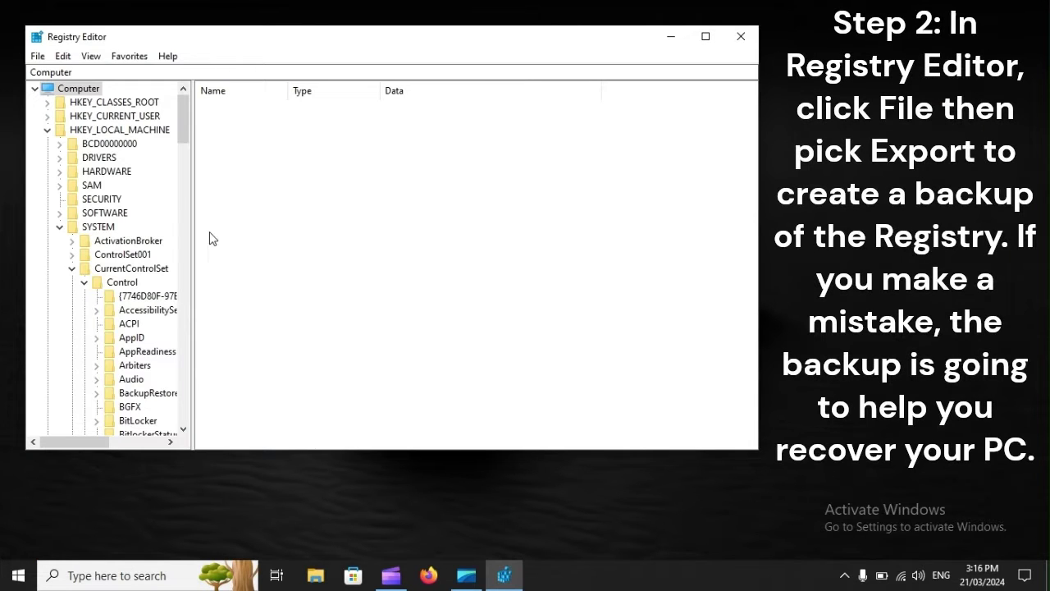
left_click(38, 56)
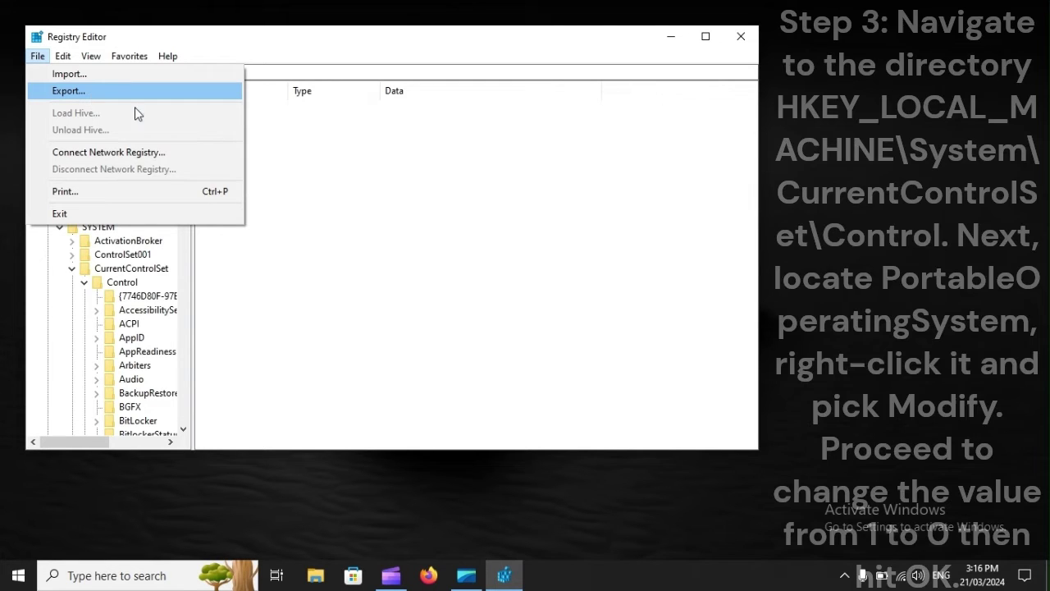
left_click(422, 268)
Step: Expand HKEY_LOCAL_MACHINE > SYSTEM > CurrentControlSet > Control to list its values
left_click(131, 130)
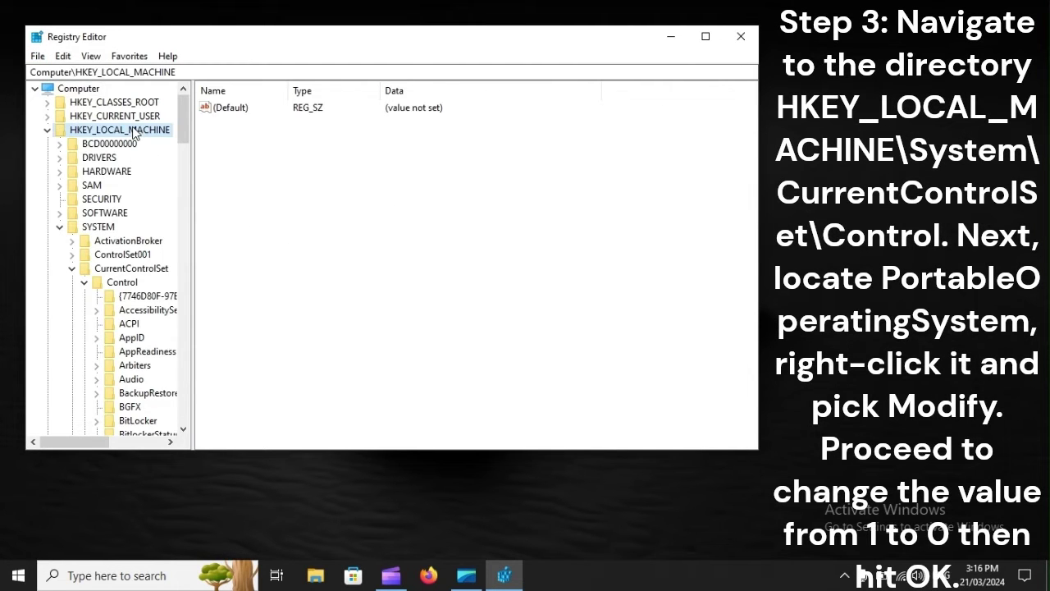
left_click(98, 227)
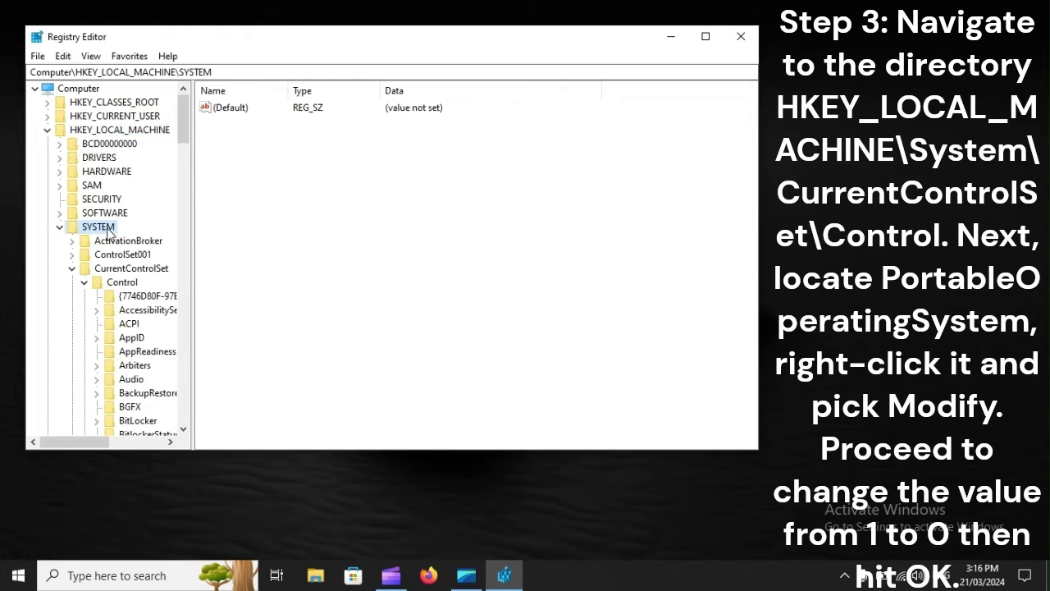
left_click(153, 268)
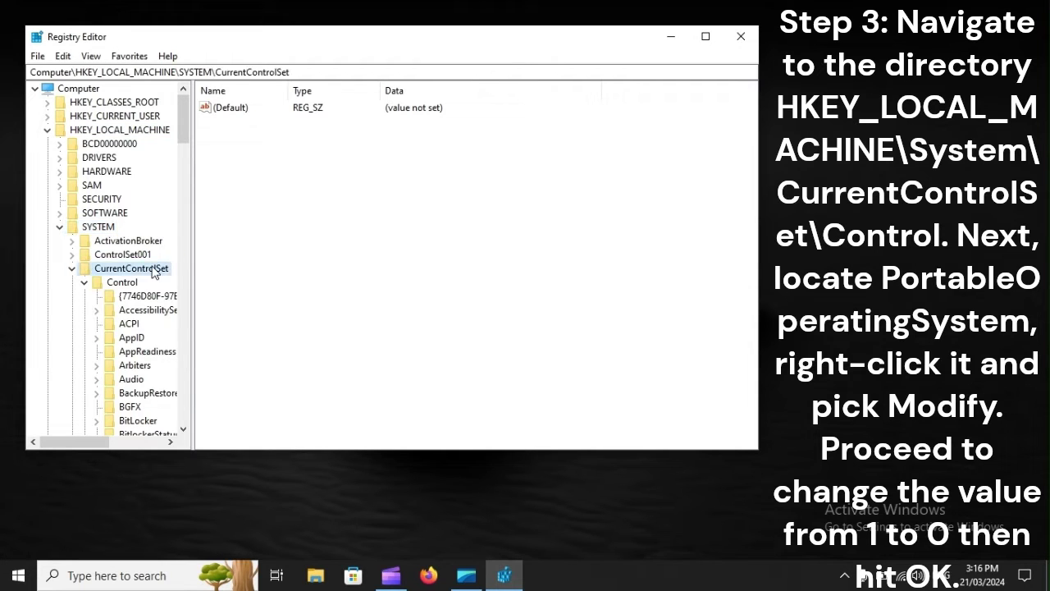
left_click(120, 285)
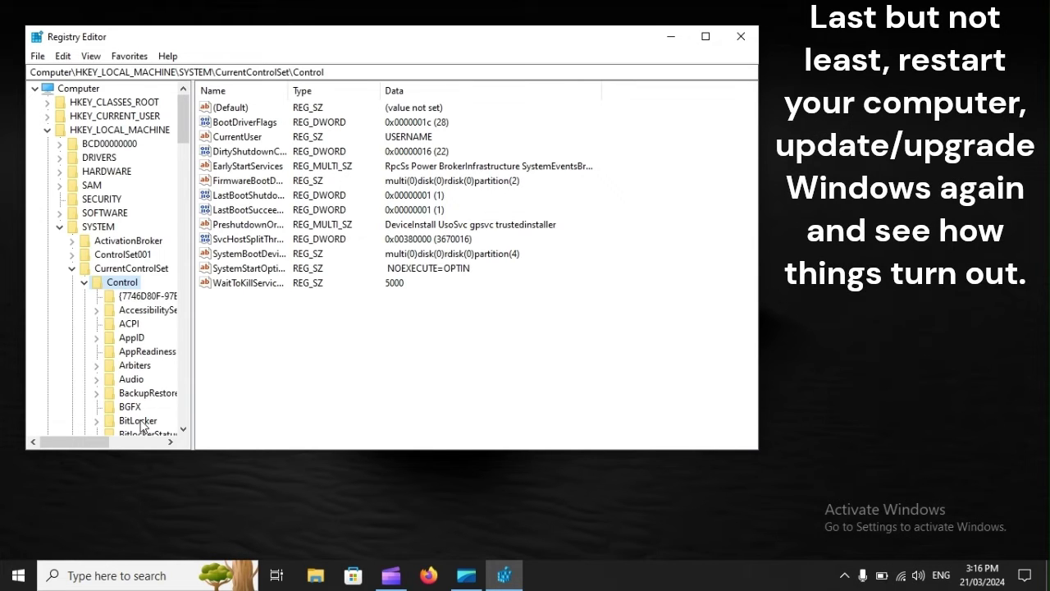
Step: Bring up the Start menu power options to restart the PC
left_click(20, 574)
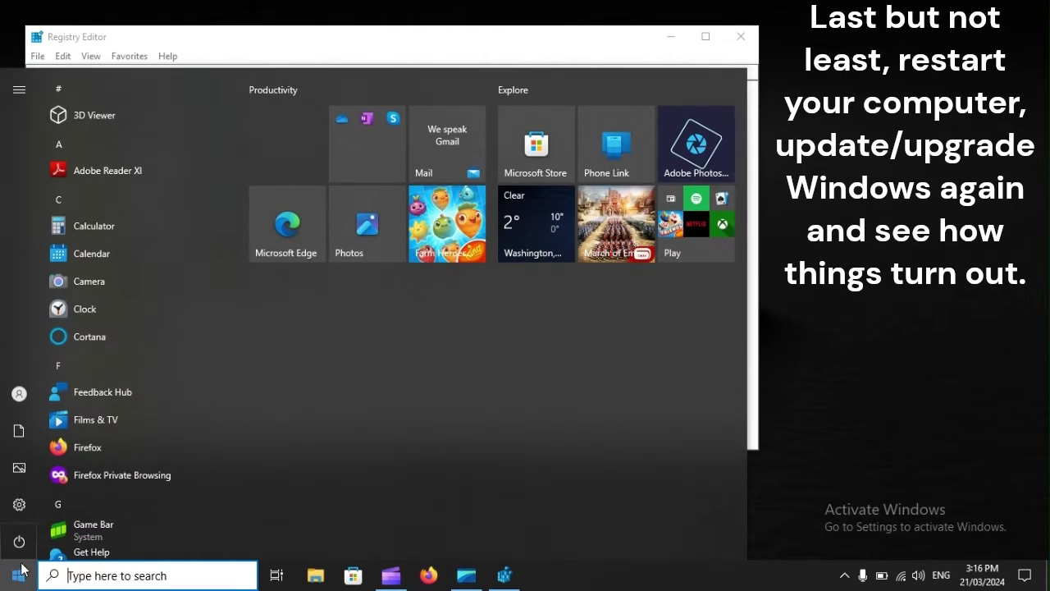
left_click(19, 542)
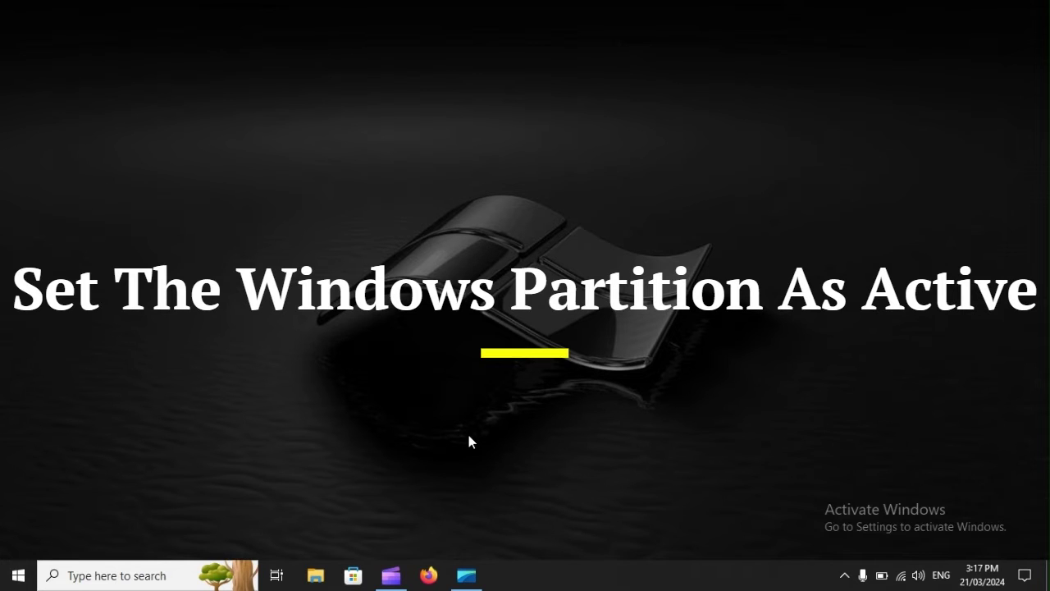
Step: Launch Disk Management and bring up the context options for the 97.03 GB C: partition
right_click(18, 574)
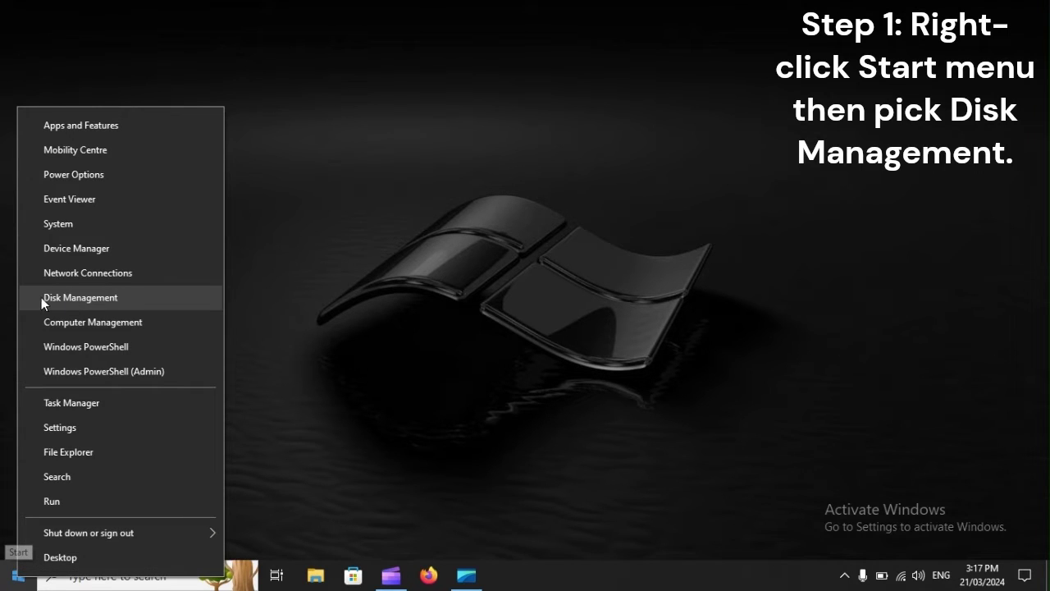
left_click(122, 301)
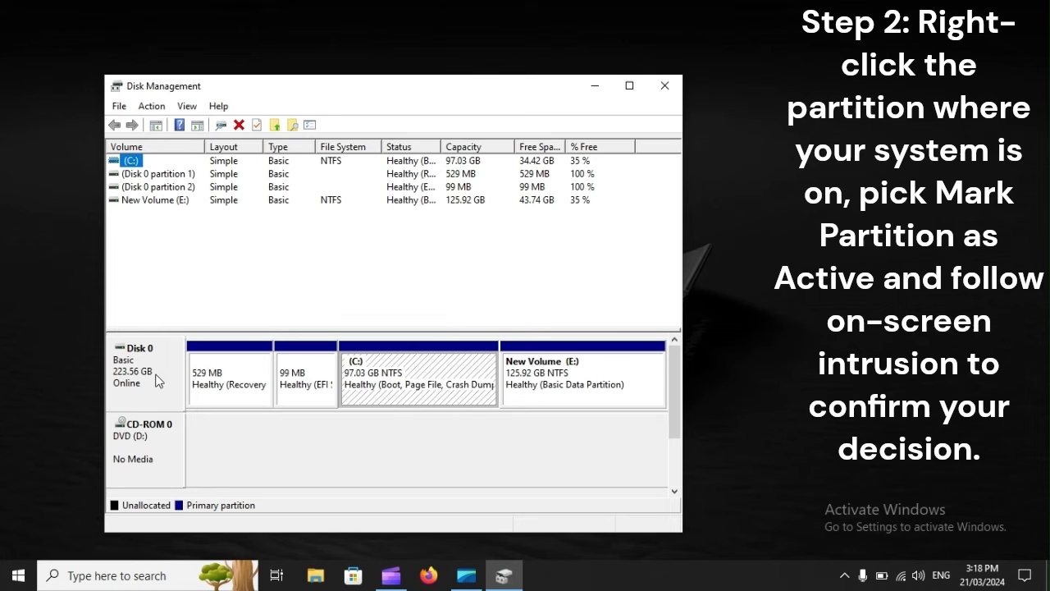
left_click(397, 394)
right_click(396, 393)
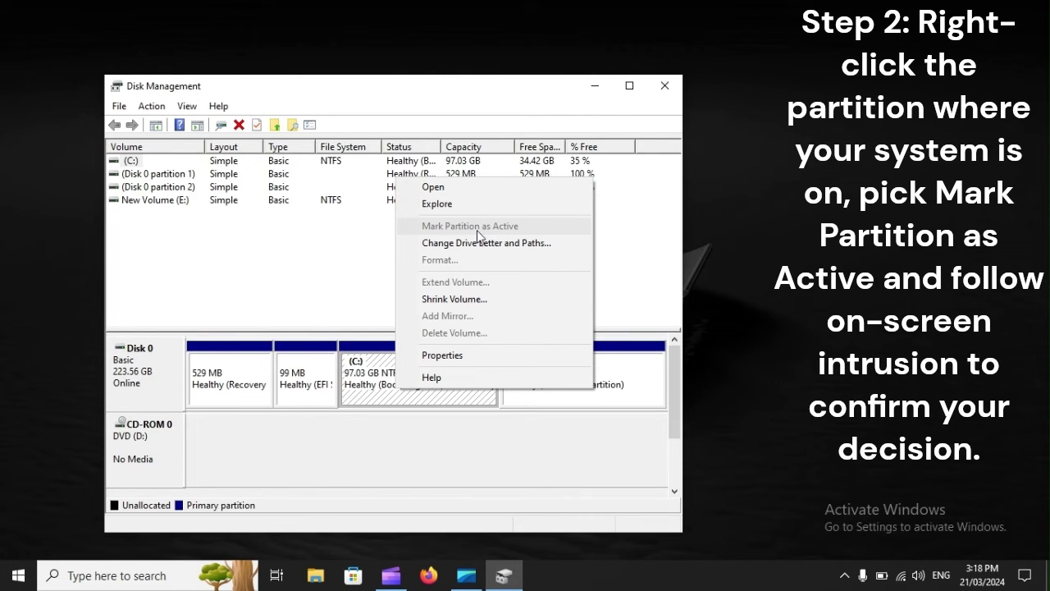
Step: Restart the computer from Start > Power, then search for 'cmd' to find Command Prompt
left_click(18, 575)
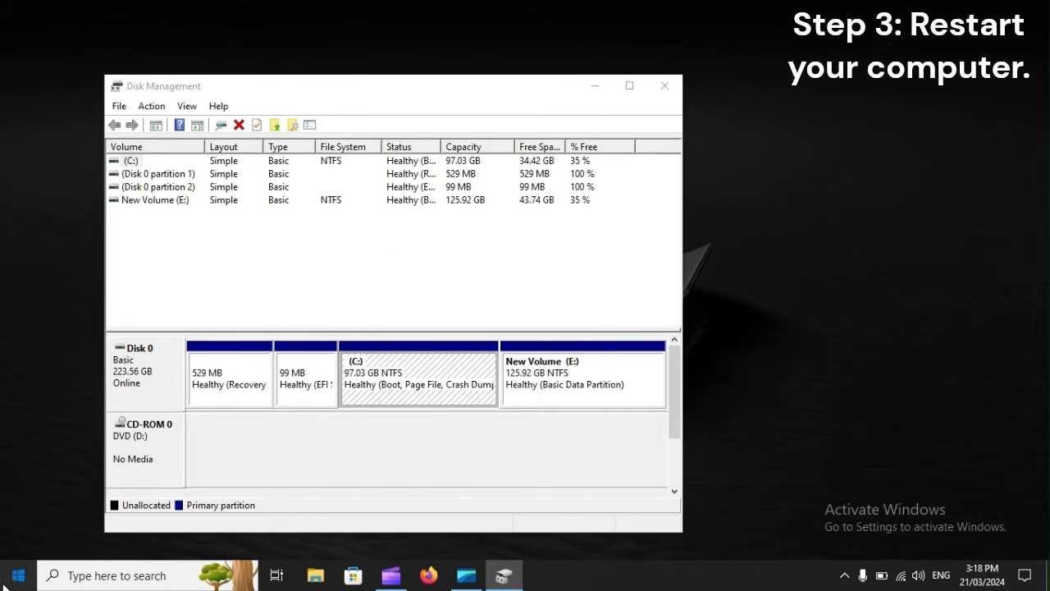
left_click(19, 540)
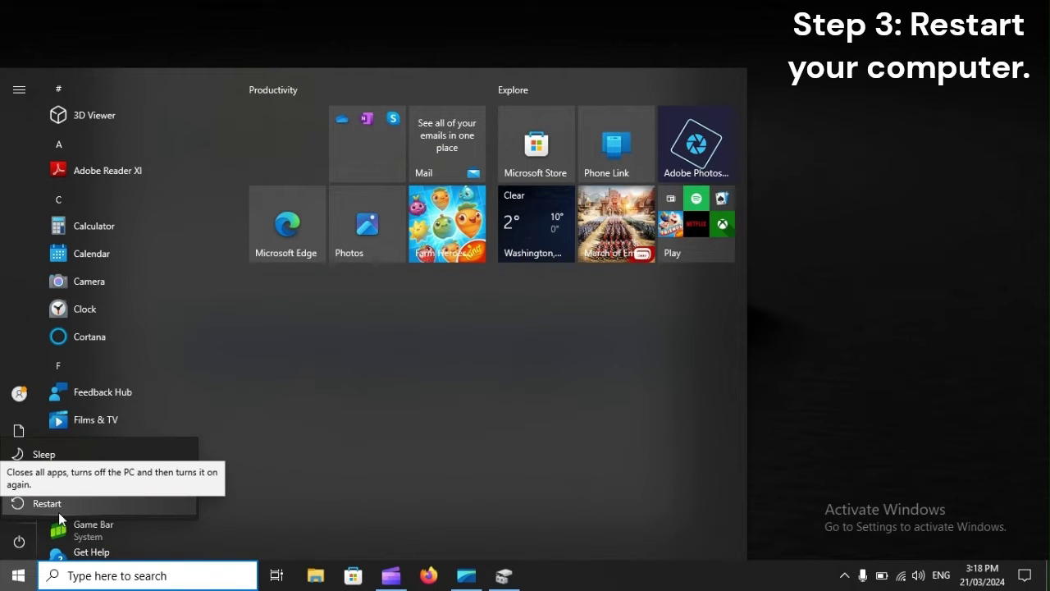
left_click(46, 503)
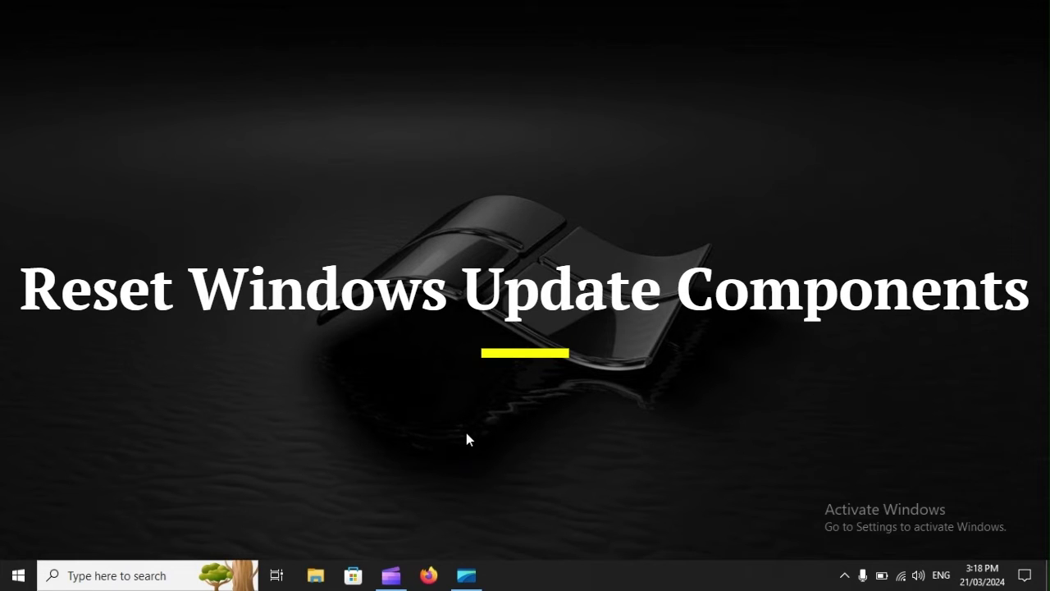
left_click(107, 576)
type("cmd")
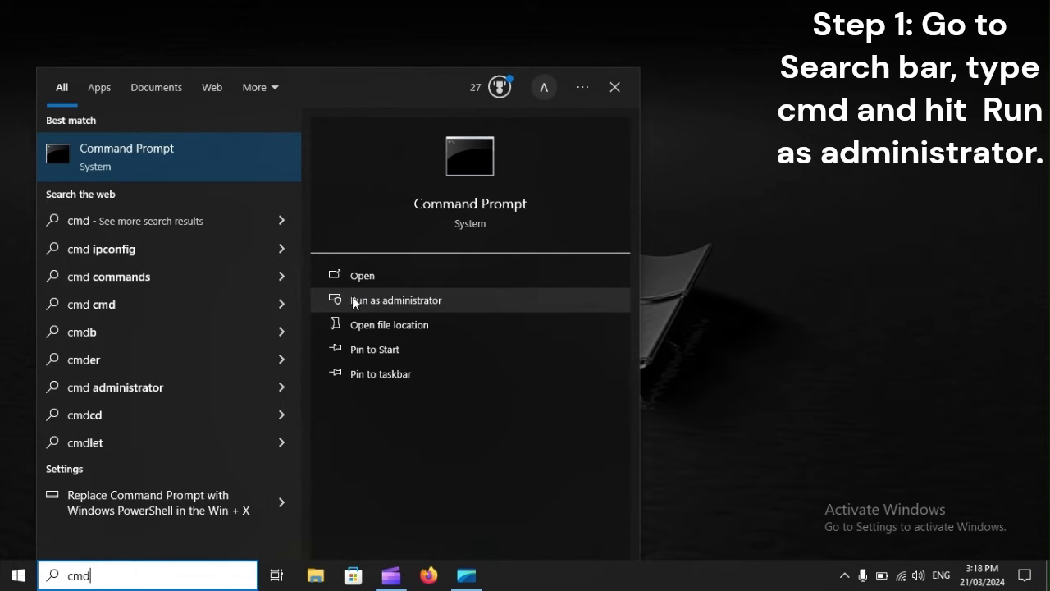
Step: In an administrator Command Prompt, net stop wuauserv, cryptSvc, bits and msiserver
left_click(435, 301)
type("ne")
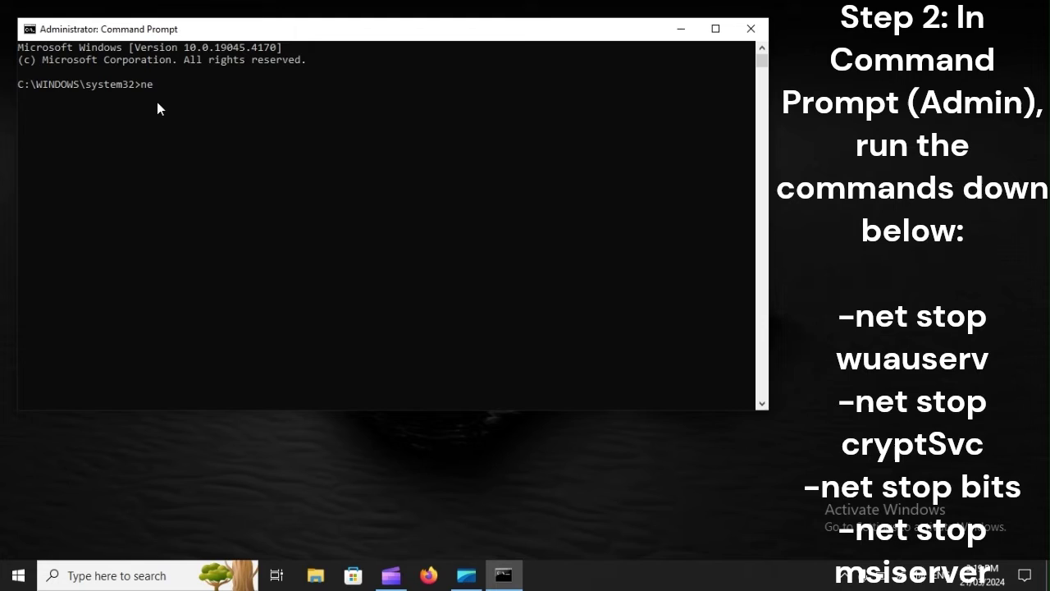
type("t stop wuauserv")
key("BackSpace")
key("BackSpace")
key("BackSpace")
key("BackSpace")
key("BackSpace")
key("BackSpace")
key("BackSpace")
key("BackSpace")
type("cryptSvc")
key("BackSpace")
key("BackSpace")
key("BackSpace")
key("BackSpace")
key("BackSpace")
key("BackSpace")
key("BackSpace")
key("BackSpace")
type("bits")
key("BackSpace")
key("BackSpace")
key("BackSpace")
key("BackSpace")
type("msiserver")
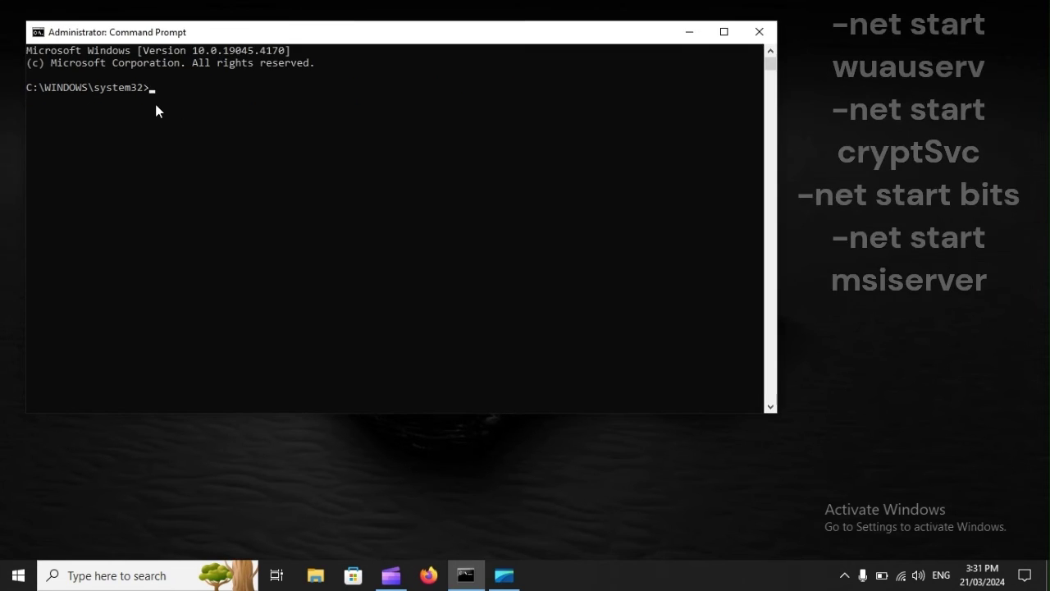
Step: Net start wuauserv, cryptSvc, bits and msiserver, then show the Start menu power options
type("net")
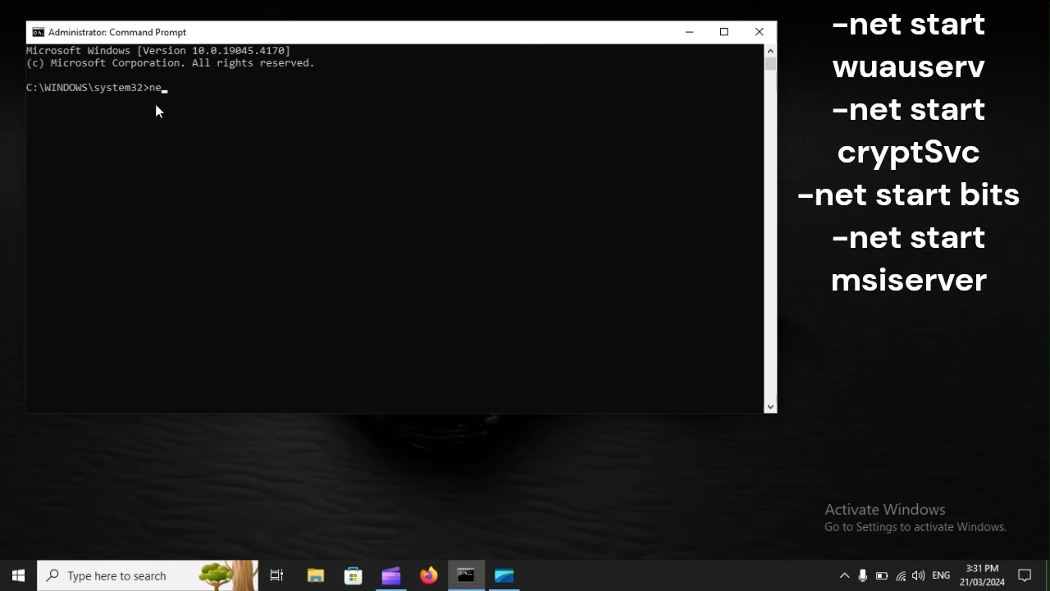
type(" s")
type("tart ")
type("wu")
type("aus")
type("e")
type("rv")
key("BackSpace")
key("BackSpace")
key("BackSpace")
key("BackSpace")
key("BackSpace")
key("BackSpace")
key("BackSpace")
key("BackSpace")
type("cryptSvc")
key("BackSpace")
key("BackSpace")
key("BackSpace")
key("BackSpace")
key("BackSpace")
key("BackSpace")
key("BackSpace")
key("BackSpace")
type("bits")
key("BackSpace")
key("BackSpace")
key("BackSpace")
key("BackSpace")
type("msiserver")
left_click(16, 570)
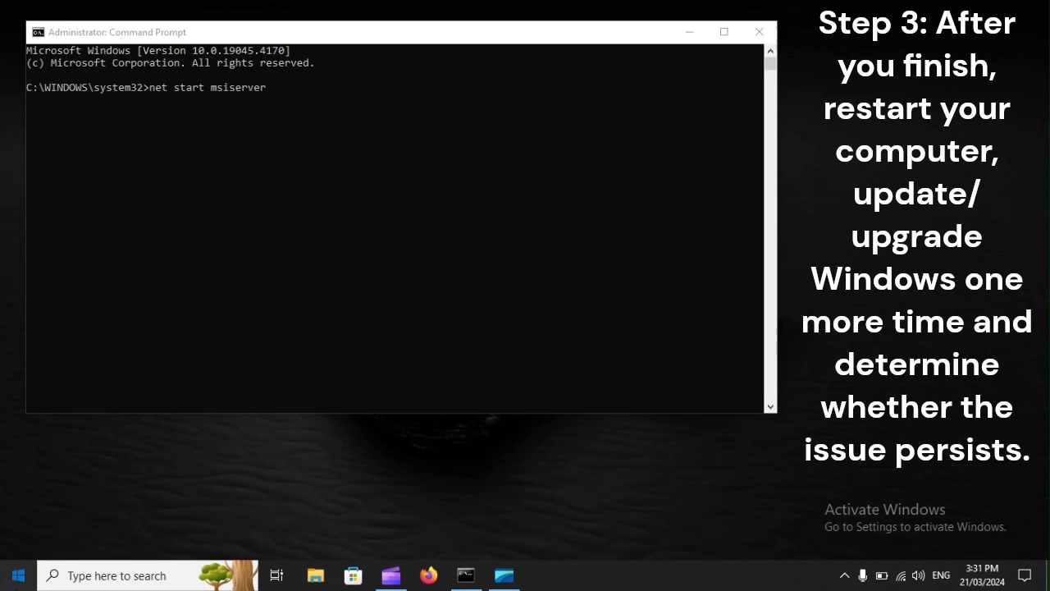
left_click(18, 541)
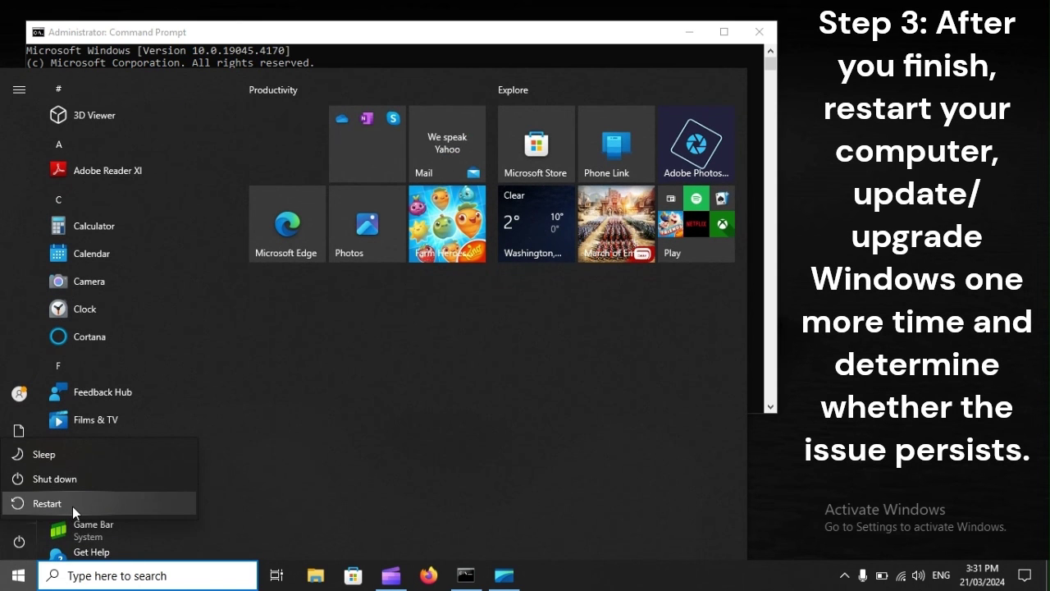